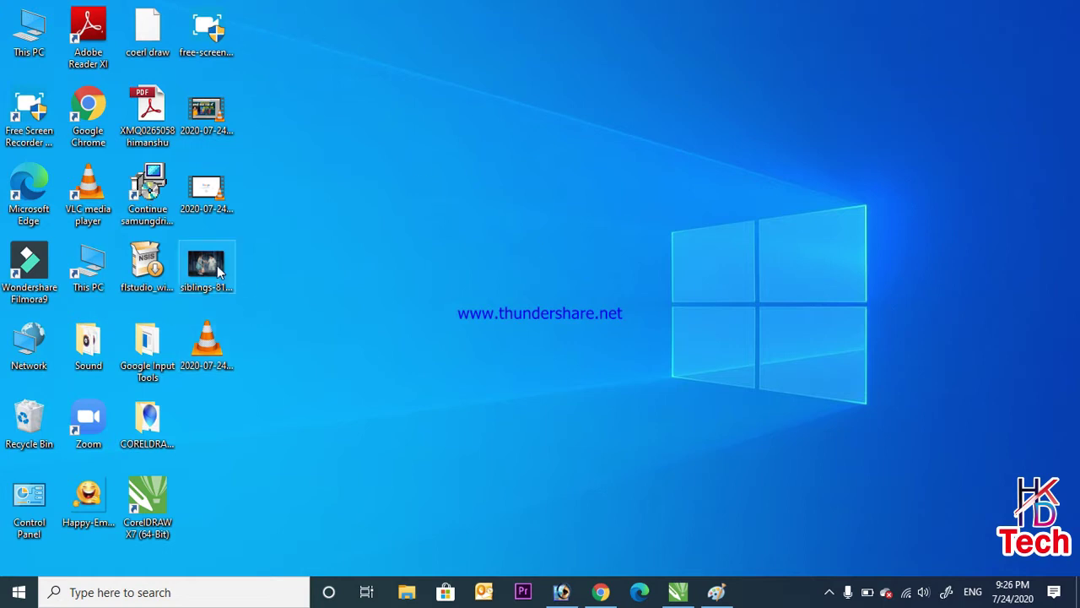
- Preview the siblings photo in the default photo viewer, then close it
drag(211, 266, 413, 216)
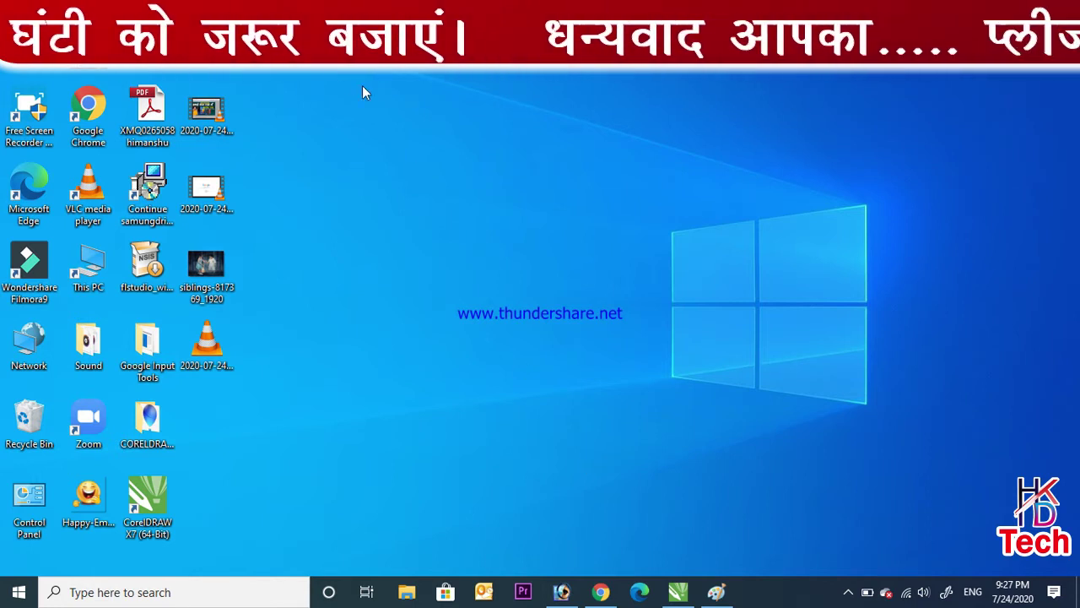
drag(362, 74, 973, 495)
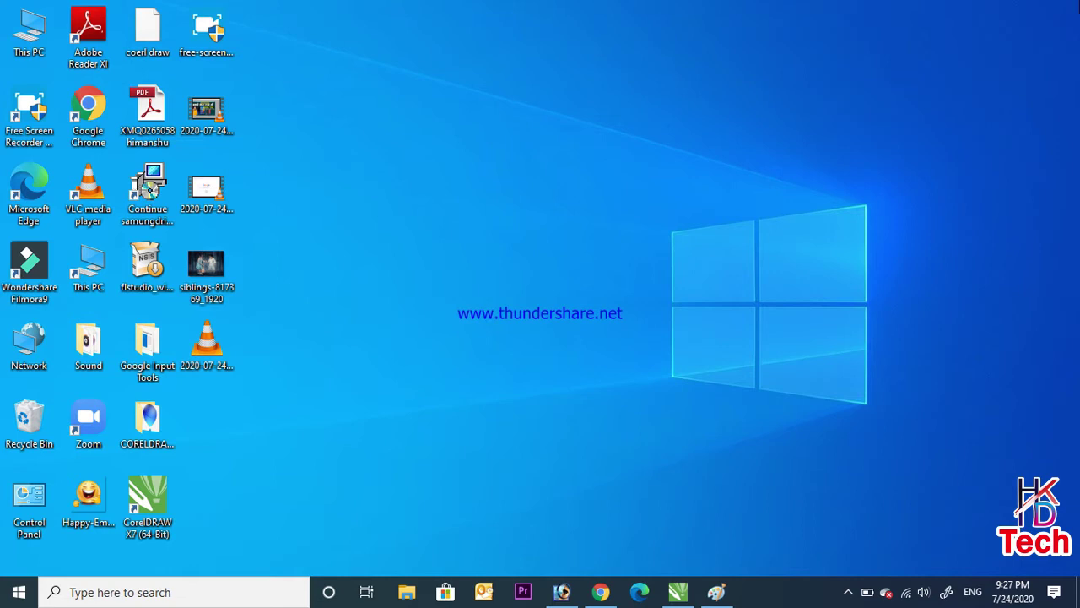
double_click(202, 267)
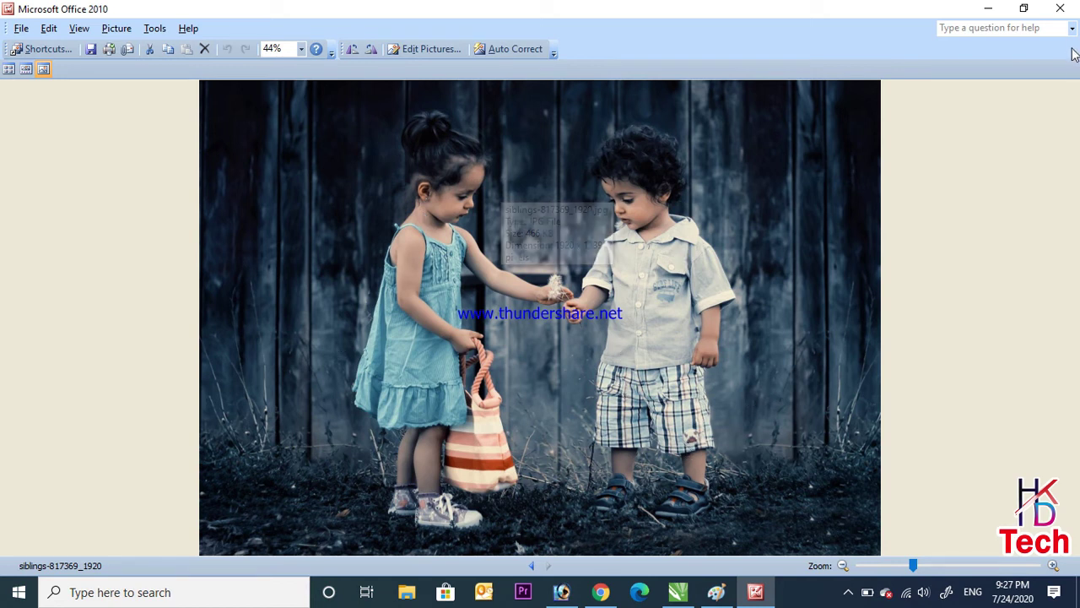
click(1061, 8)
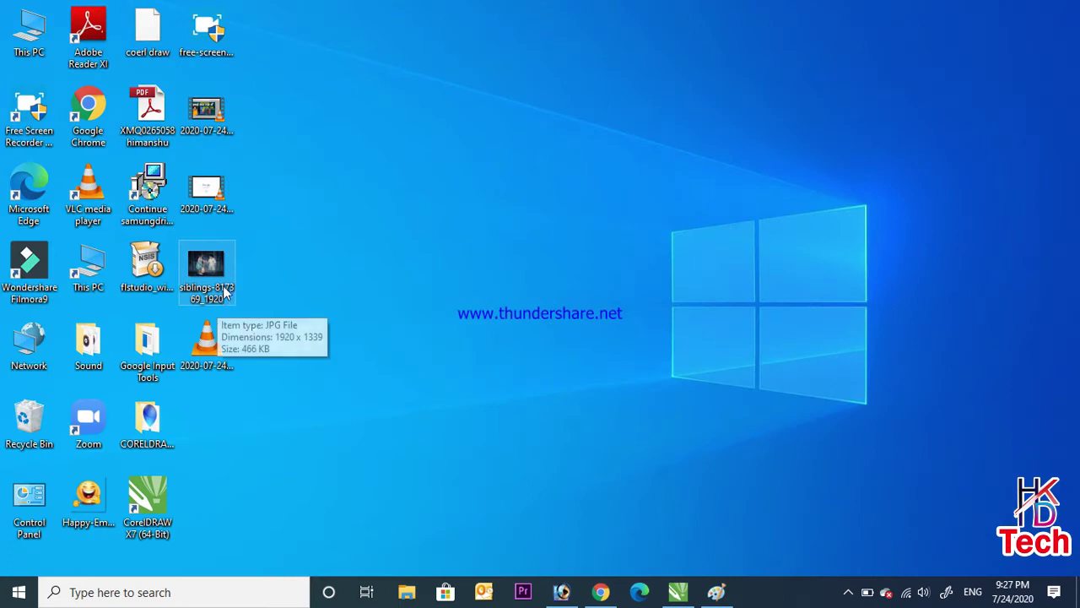
- Open the siblings photo (1920 × 1339 px) in Paint via Open with
double_click(203, 263)
right_click(203, 269)
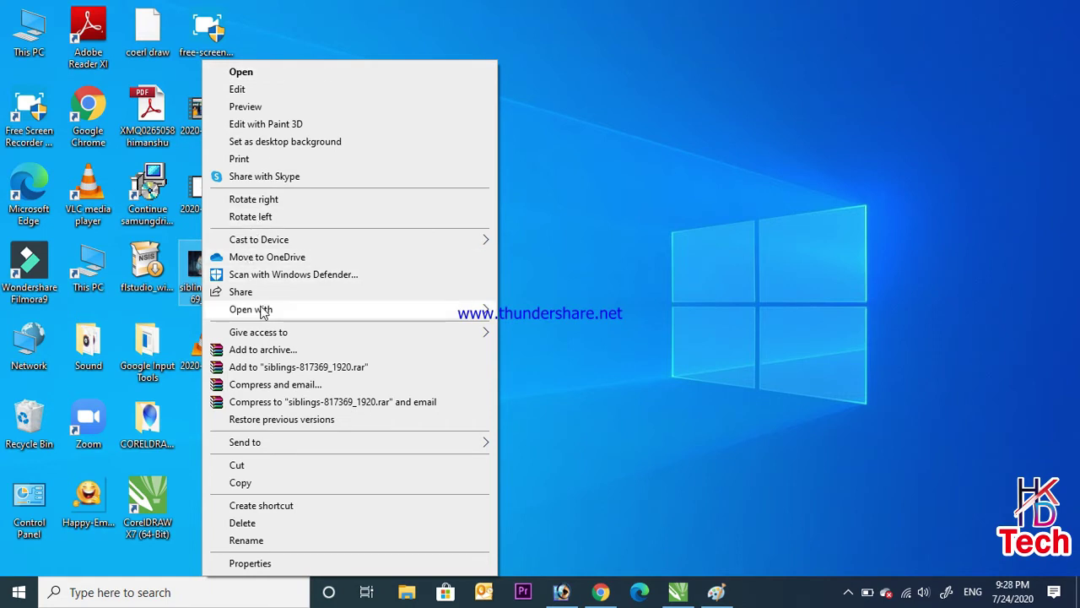
mouse_move(346, 309)
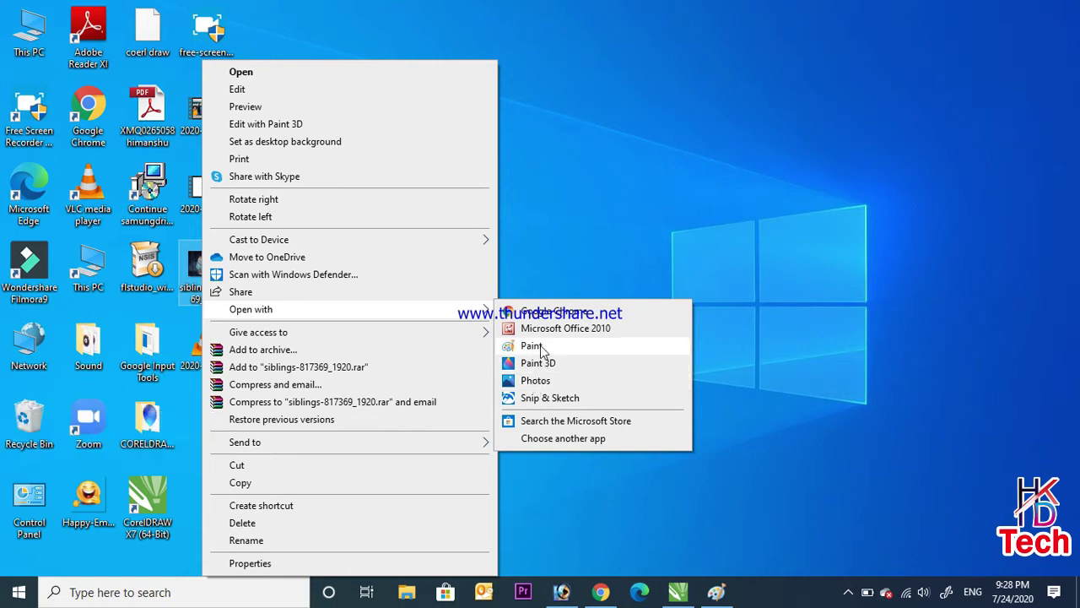
click(543, 348)
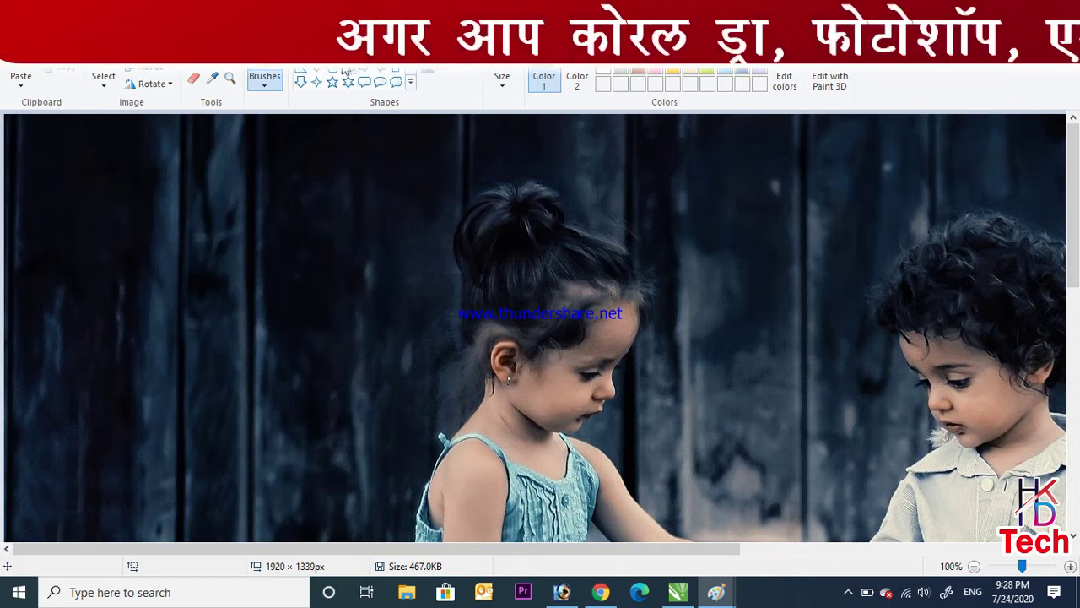
click(364, 79)
drag(226, 168, 364, 349)
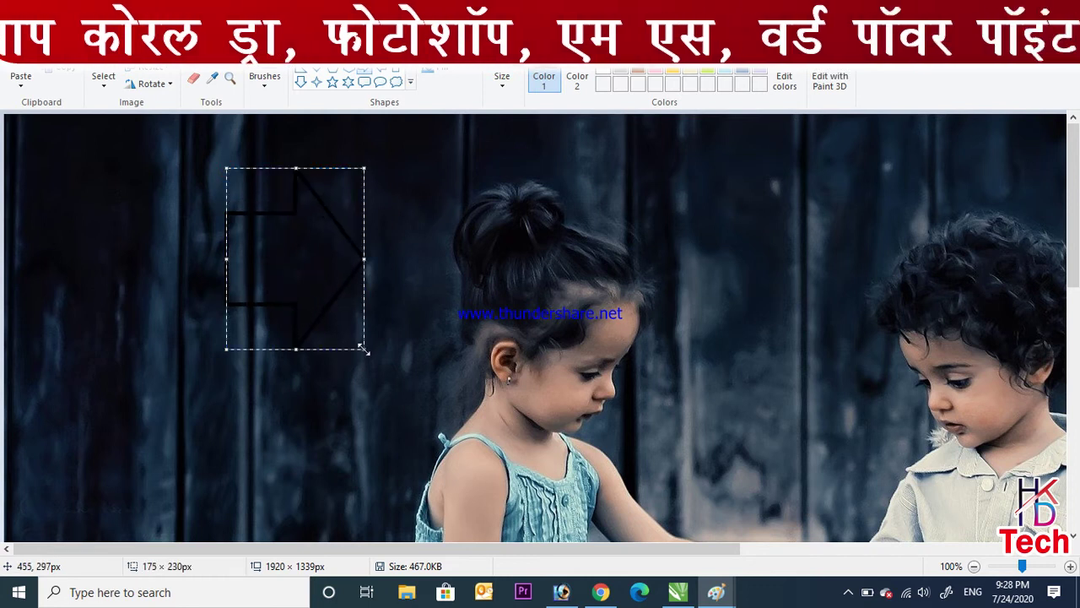
click(638, 84)
click(75, 258)
drag(88, 259, 252, 437)
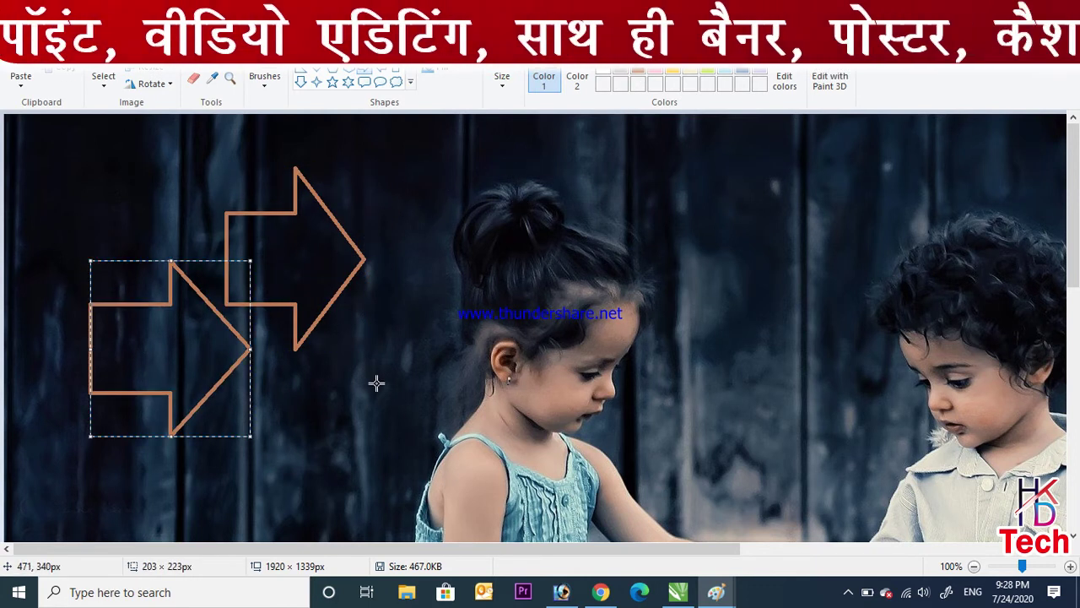
click(376, 383)
key(ctrl+z)
key(ctrl+z)
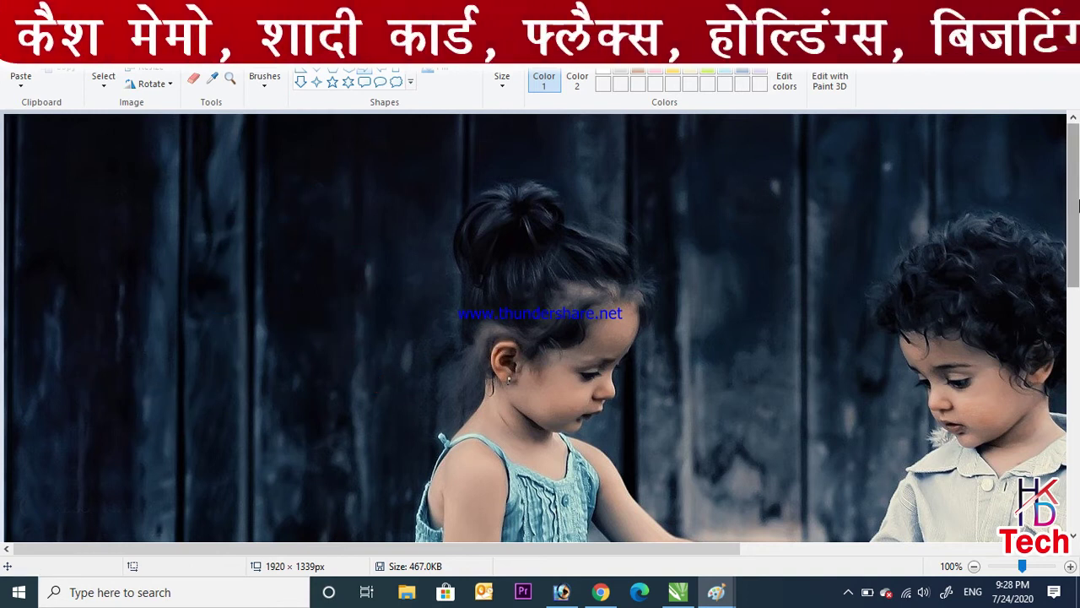
scroll(1072, 205, down, 2)
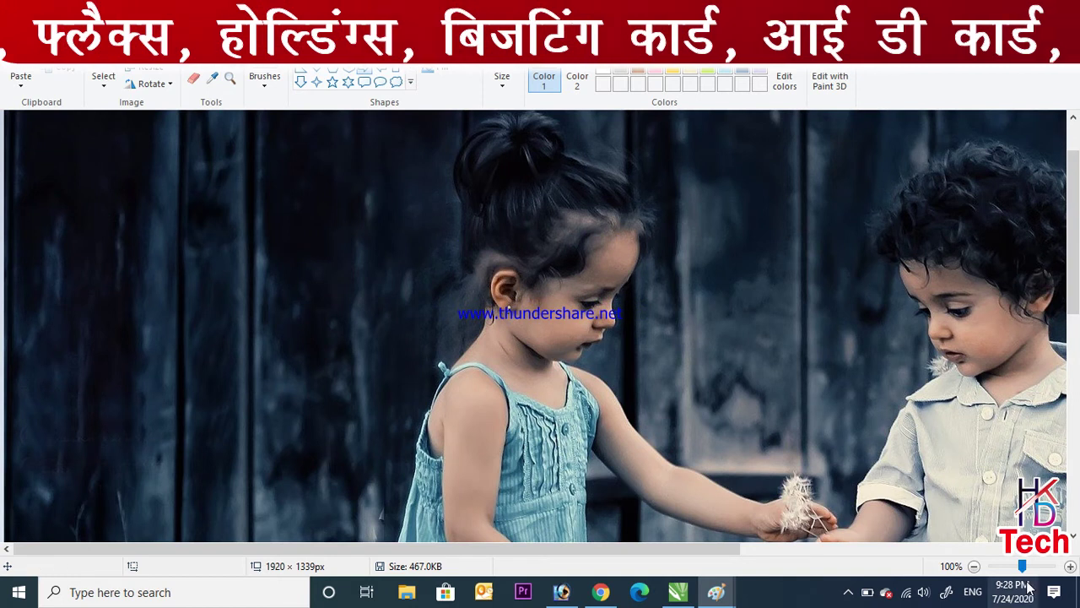
- Resize the photo to 50% horizontally with aspect ratio maintained
click(974, 567)
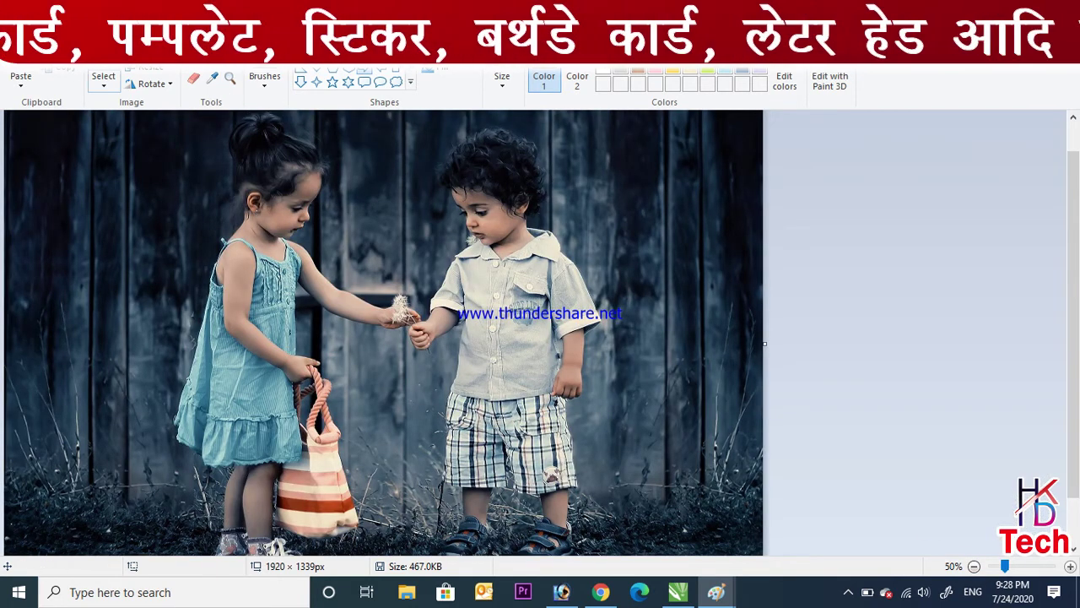
click(156, 76)
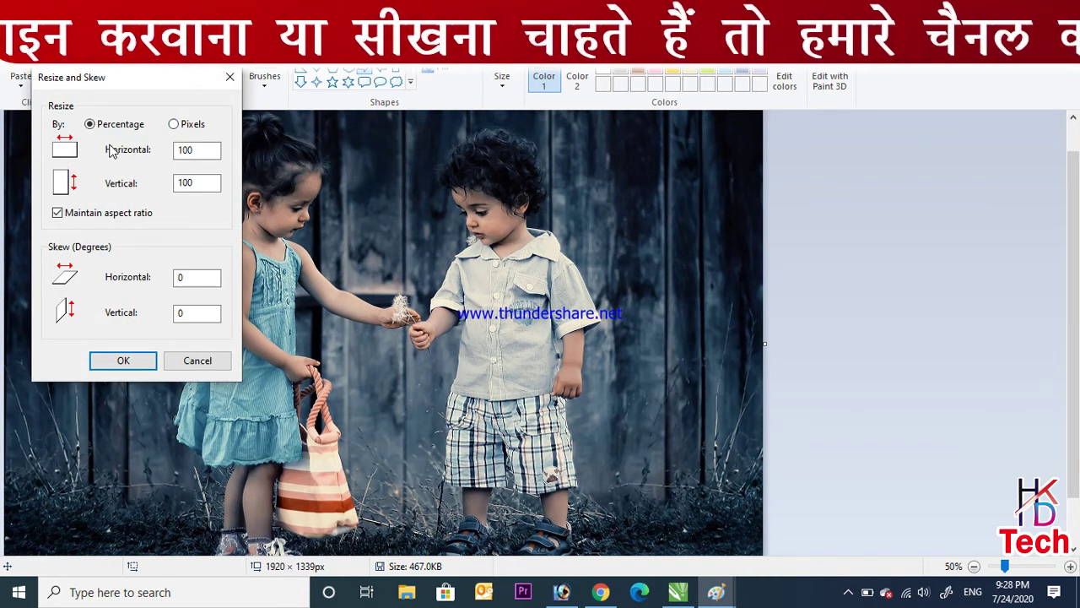
click(206, 156)
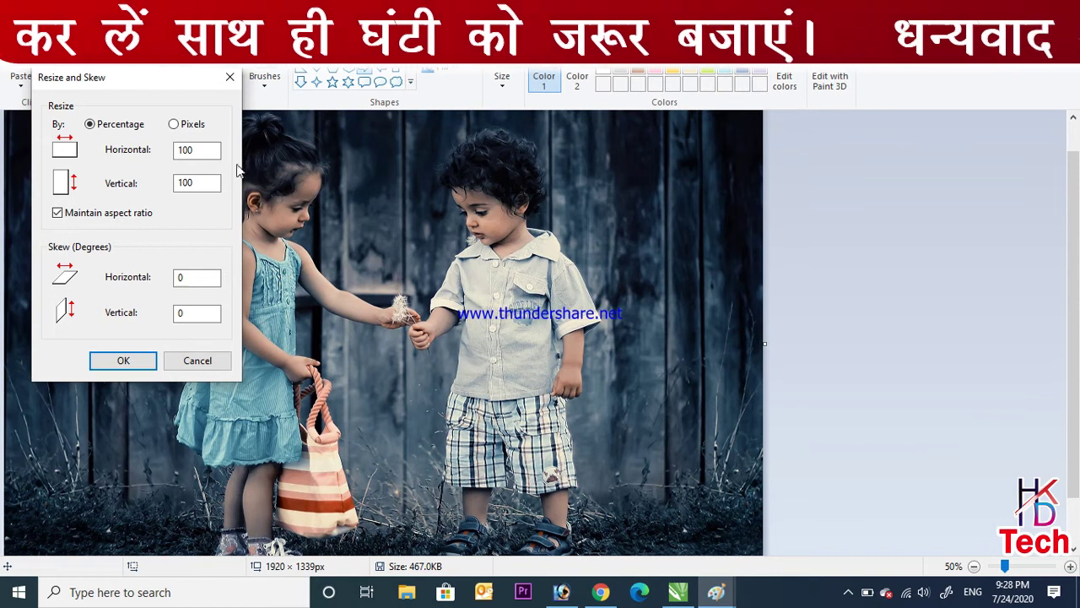
double_click(204, 149)
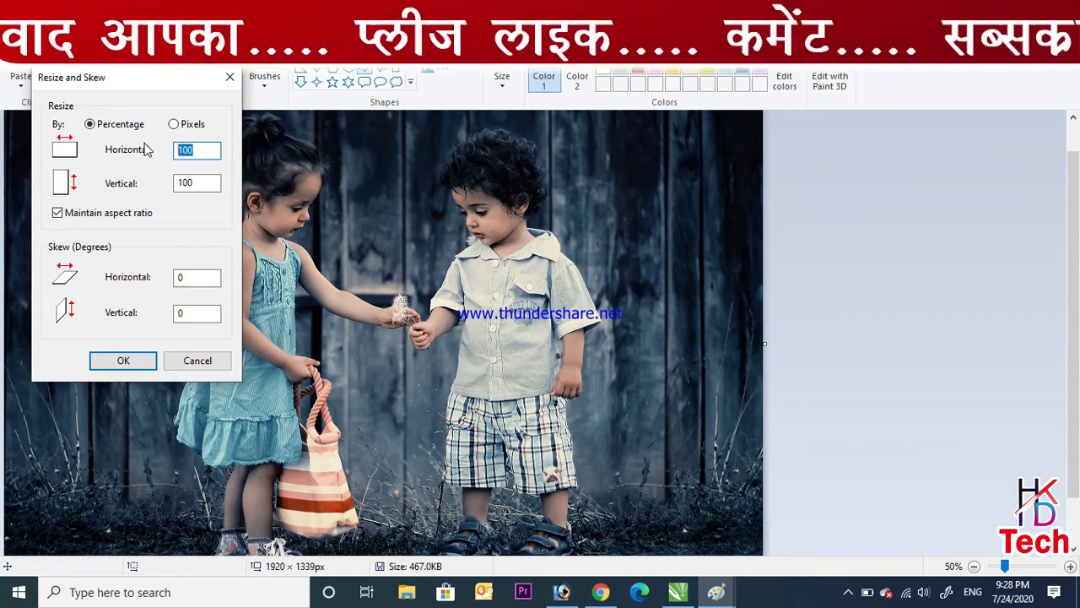
text(5)
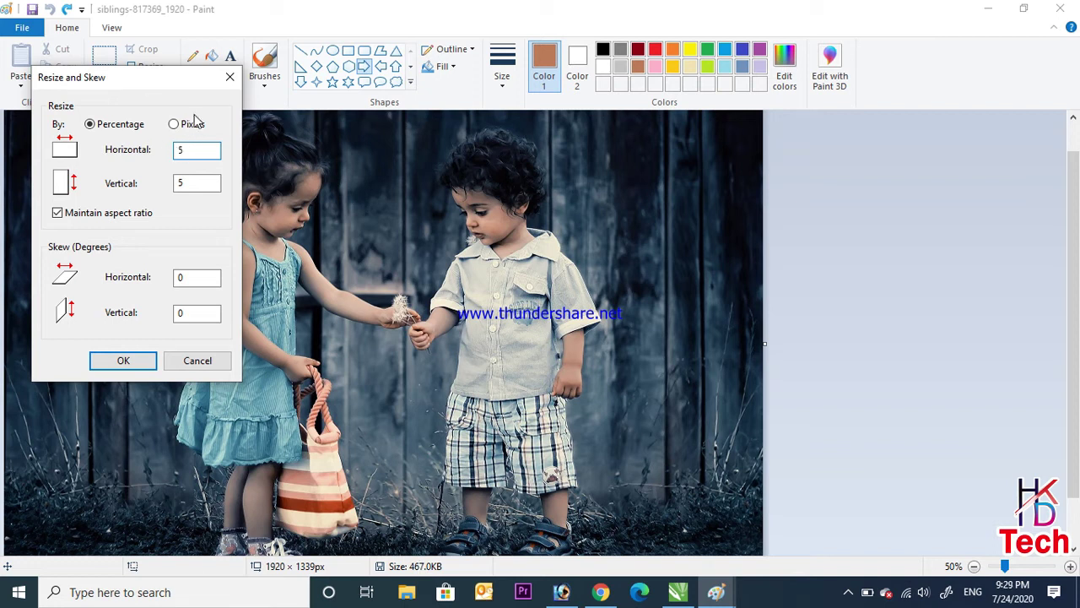
text(0)
key(Return)
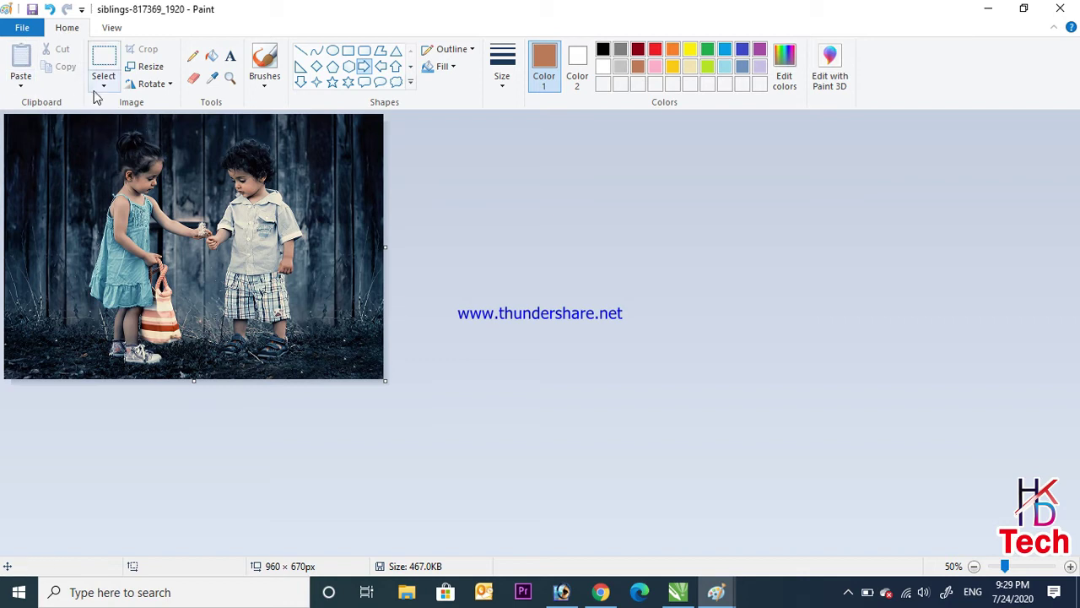
- Apply a second 50% resize, shrinking the photo to 480 × 335 px
click(146, 67)
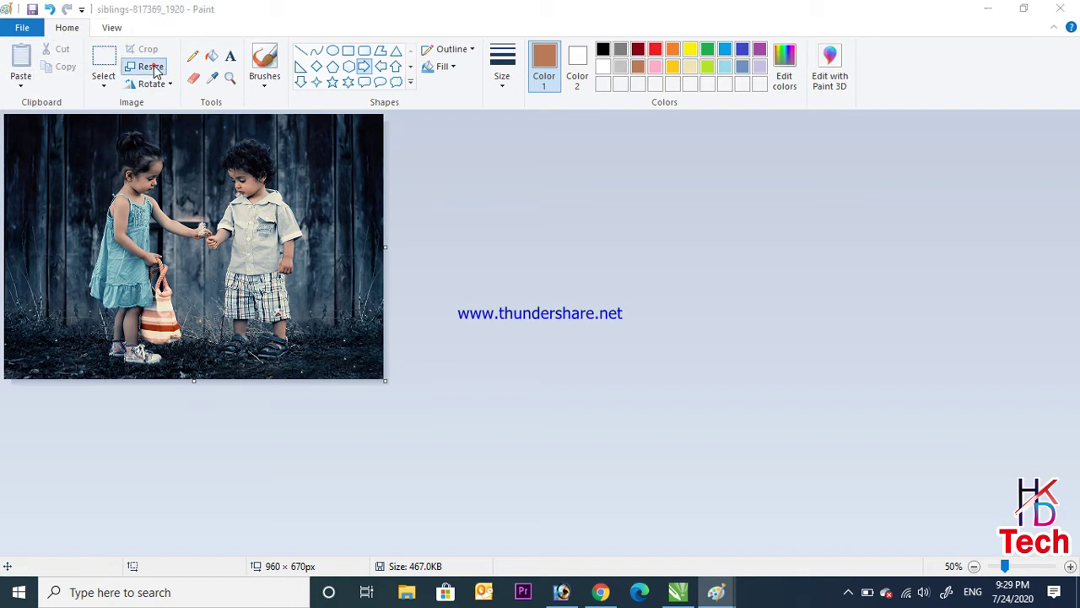
drag(205, 149, 166, 156)
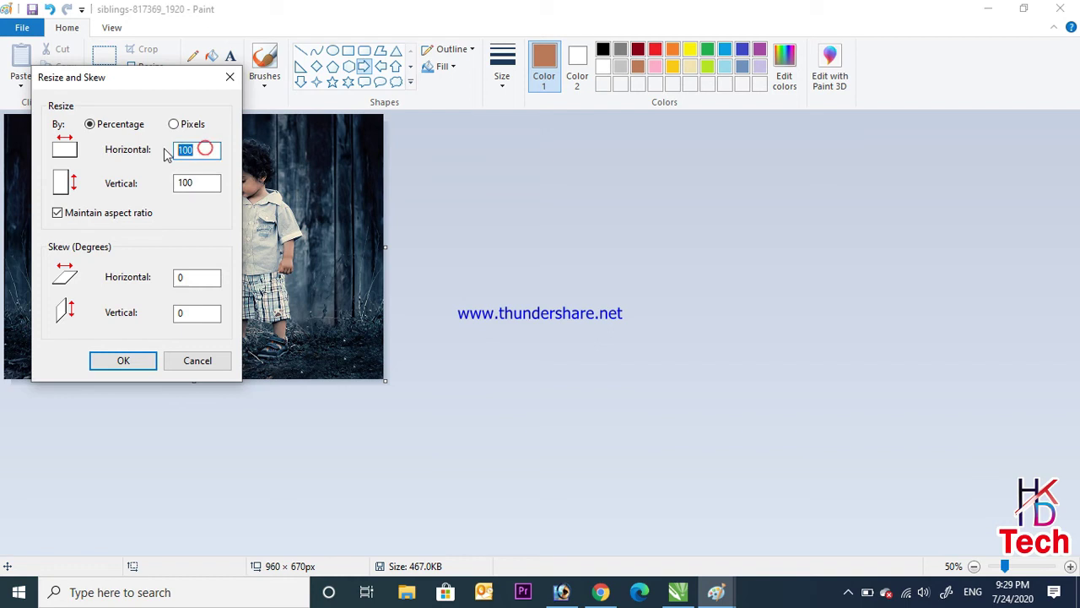
key(Return)
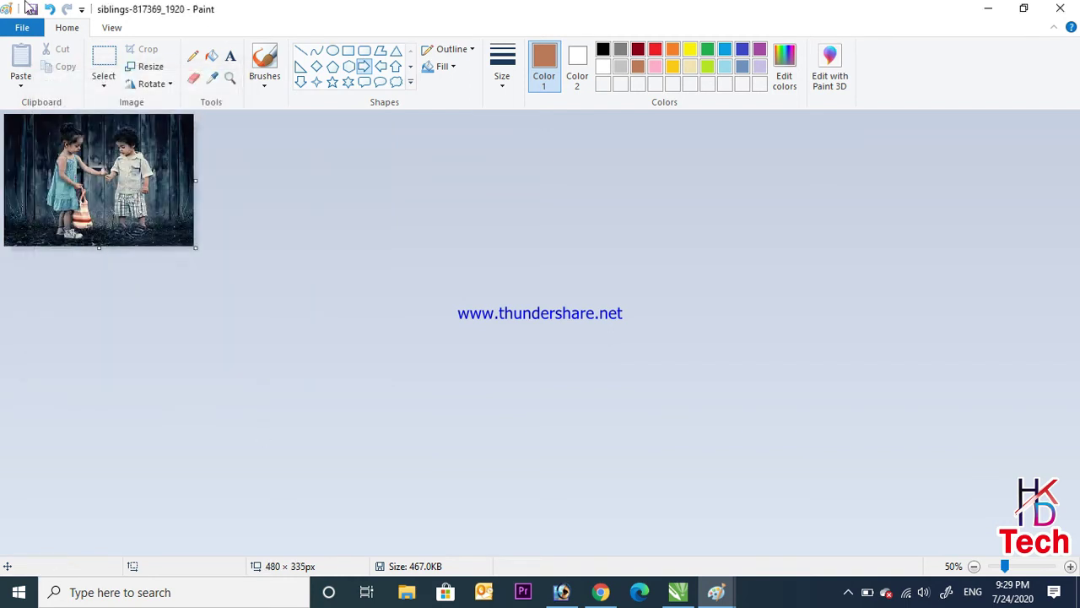
click(20, 27)
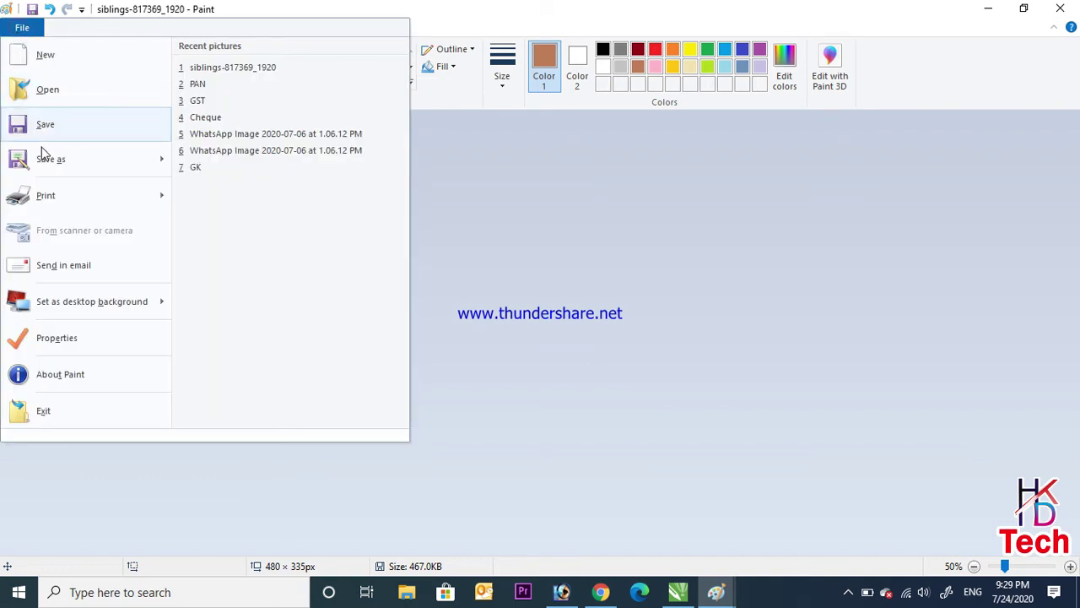
- Save the resized photo to the Desktop as JPEG 'rohit', then minimize Paint
click(43, 158)
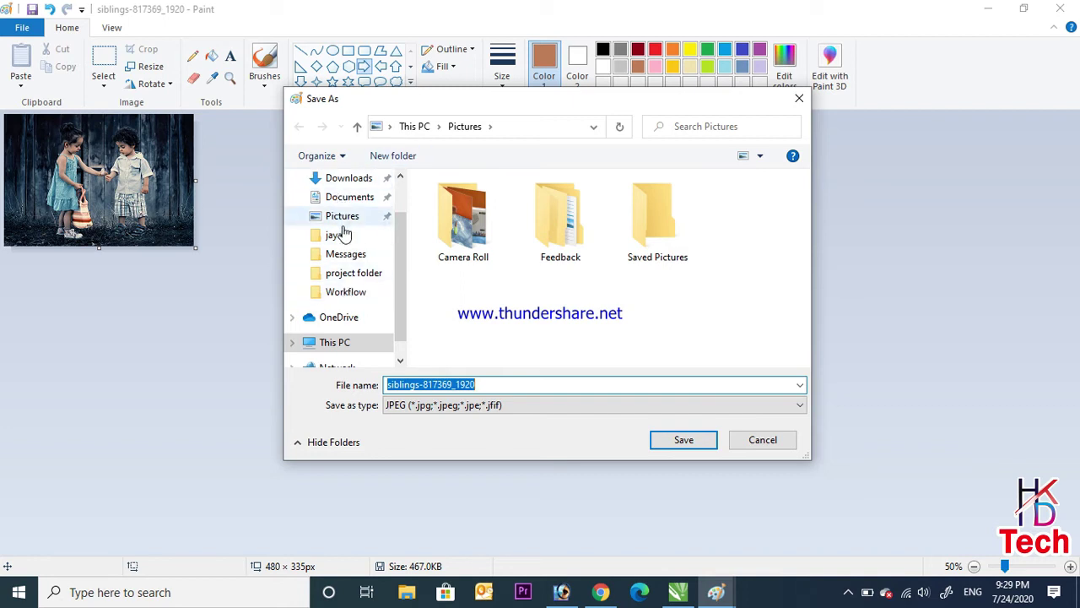
drag(397, 263, 400, 227)
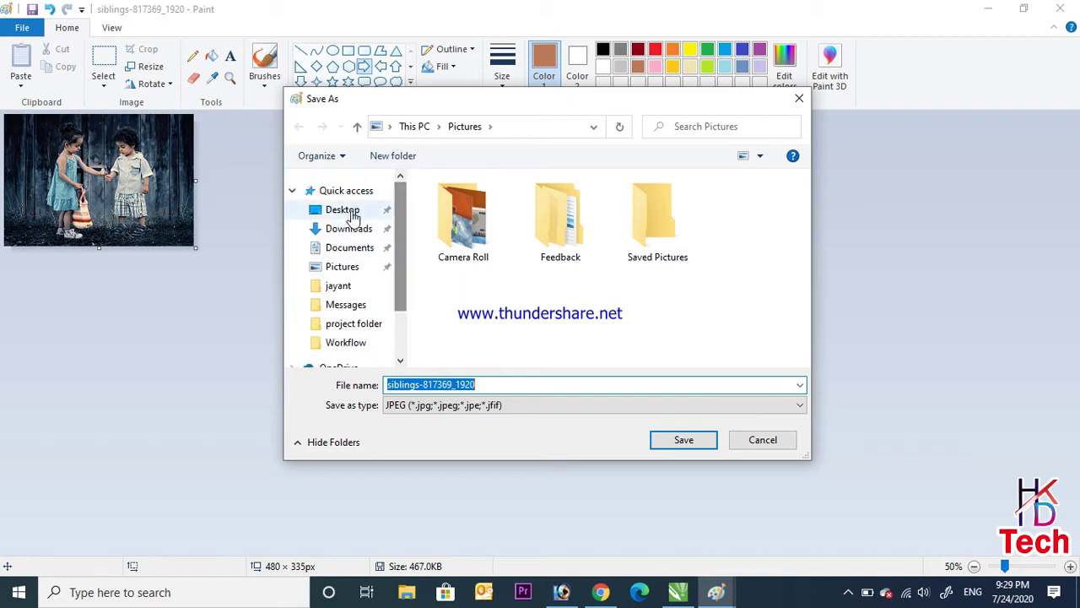
click(346, 210)
double_click(495, 381)
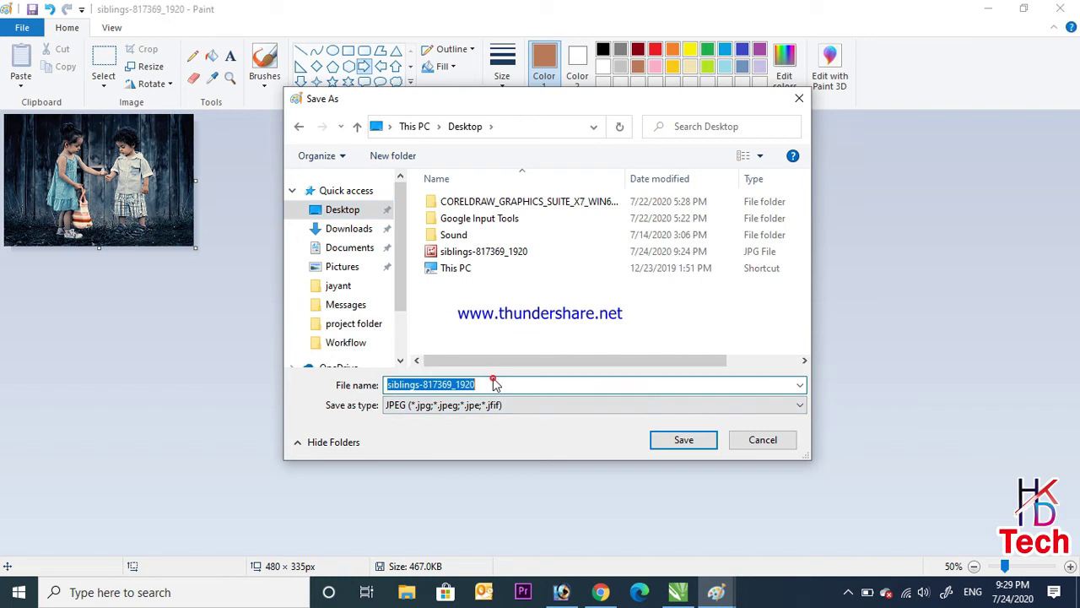
text(rohit)
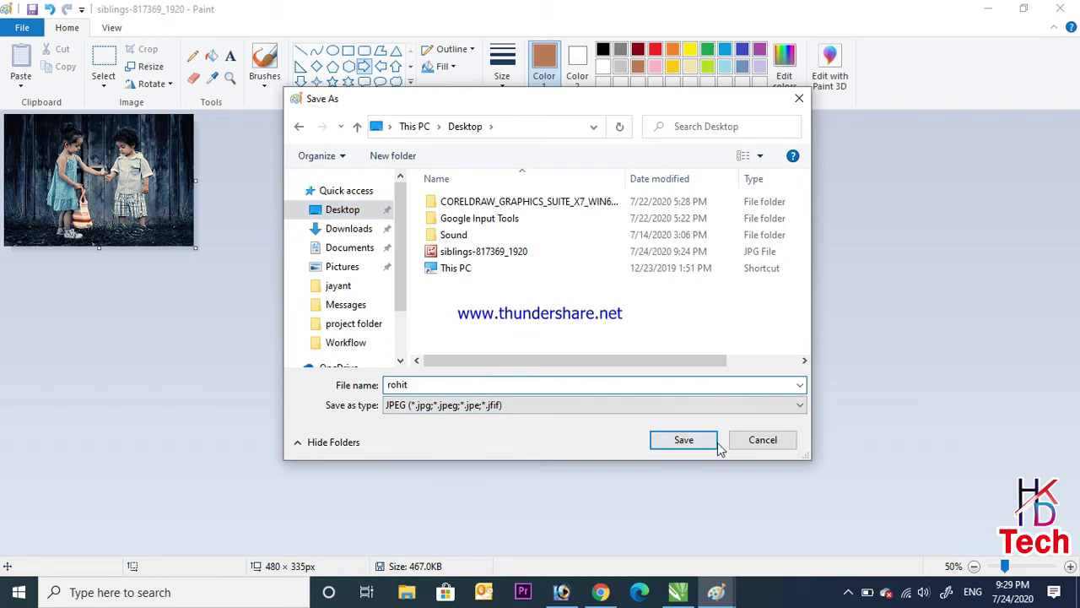
click(714, 446)
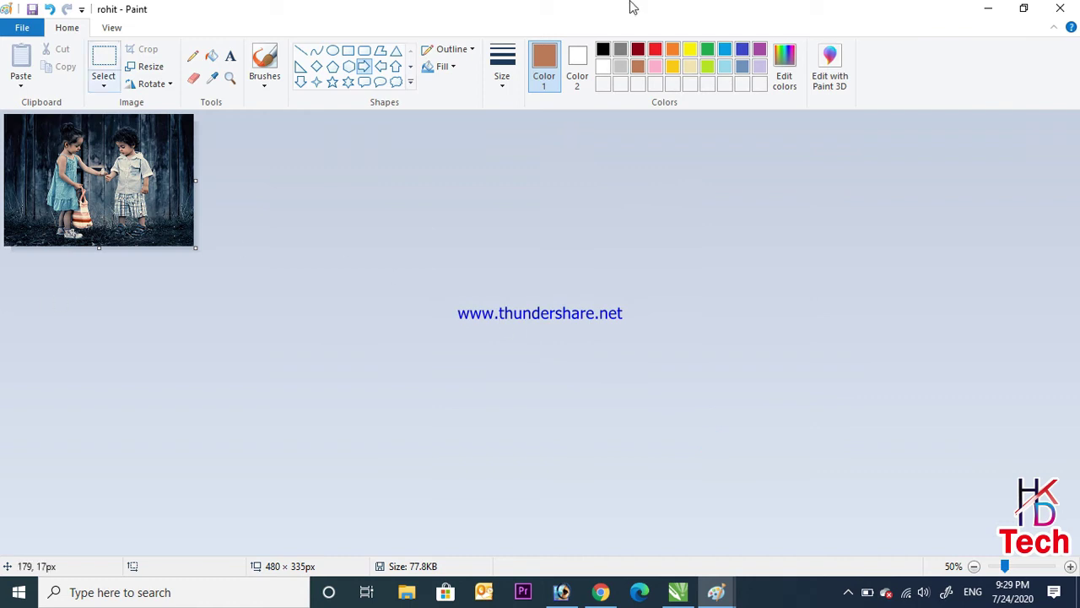
click(989, 9)
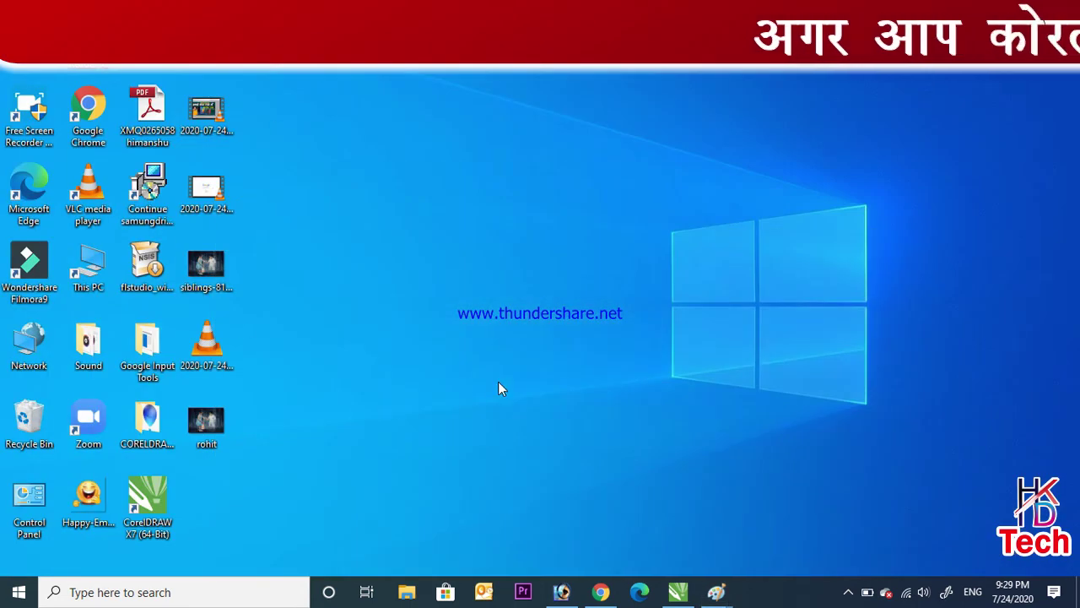
right_click(547, 191)
click(588, 240)
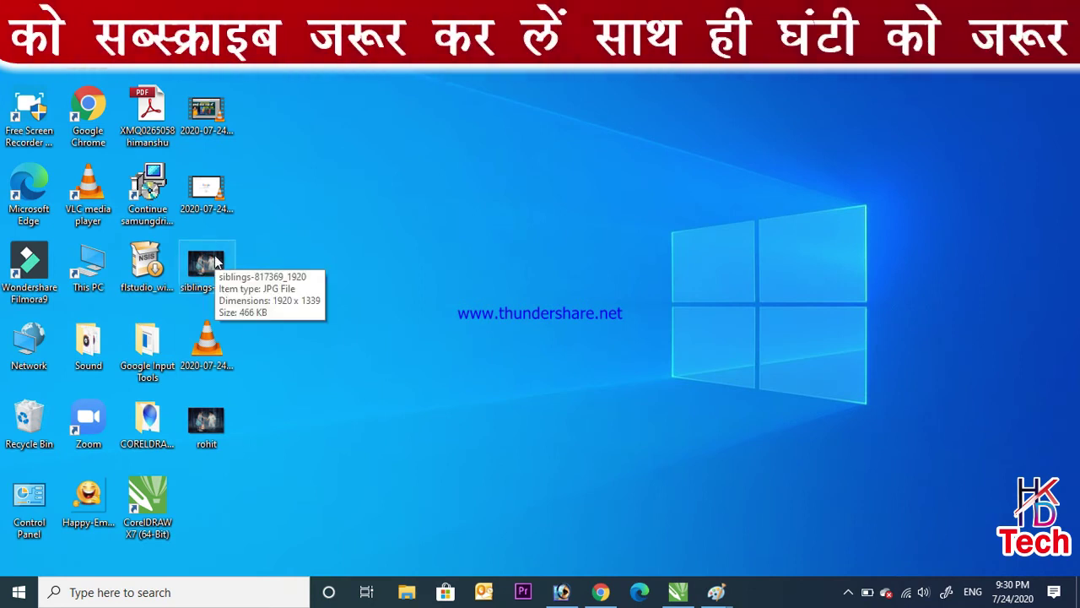
double_click(217, 421)
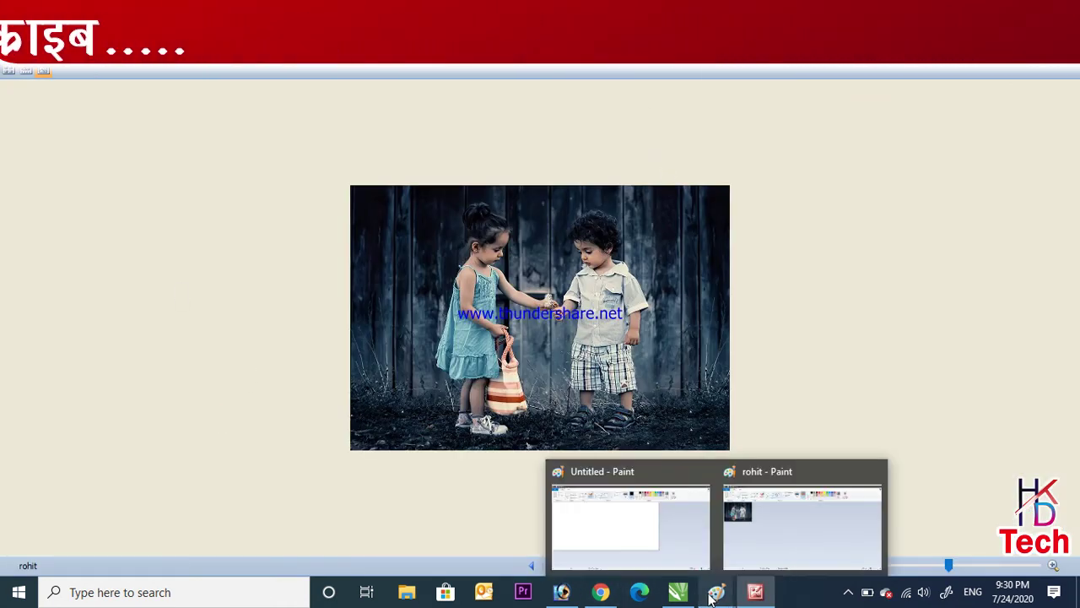
key(Right)
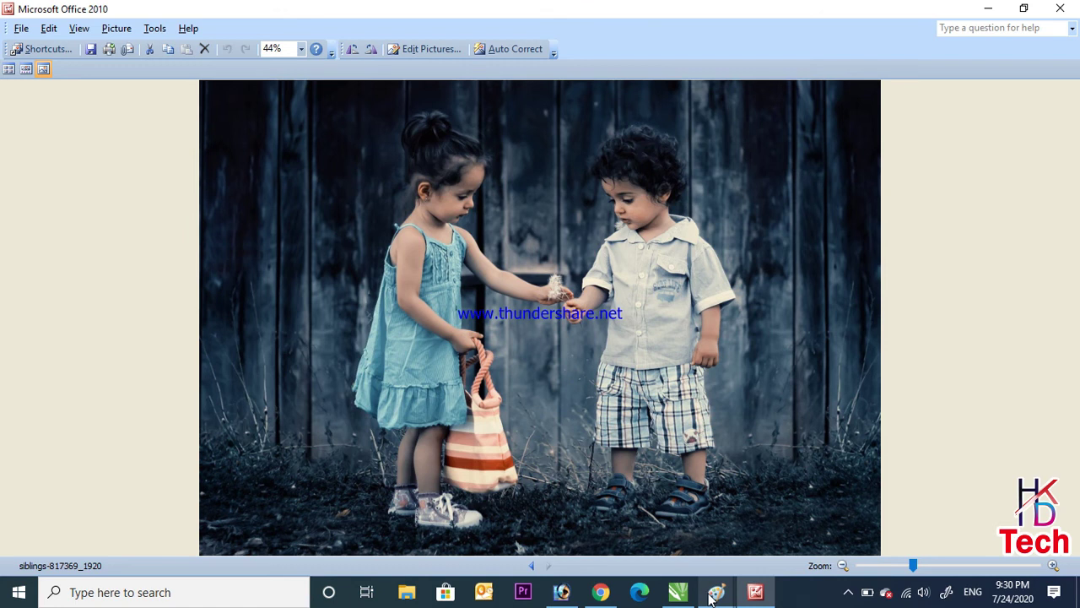
key(Left)
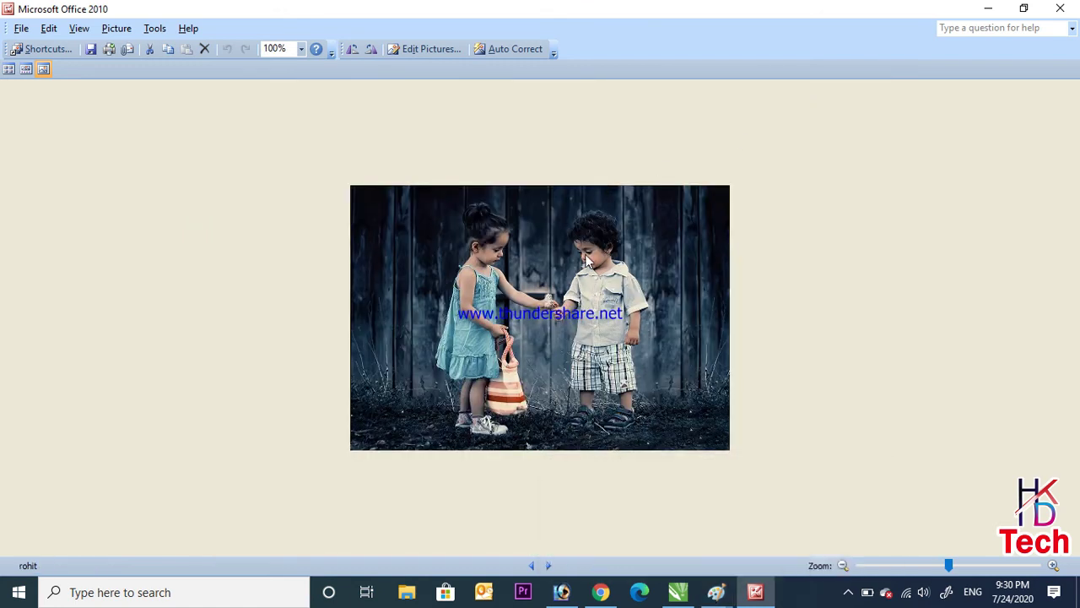
key(Right)
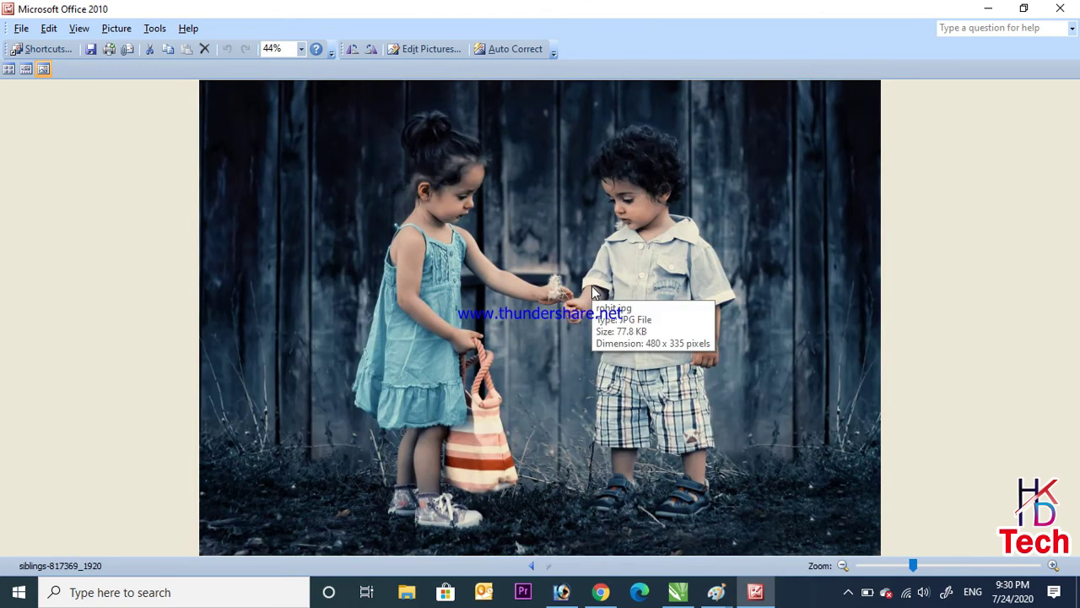
key(Left)
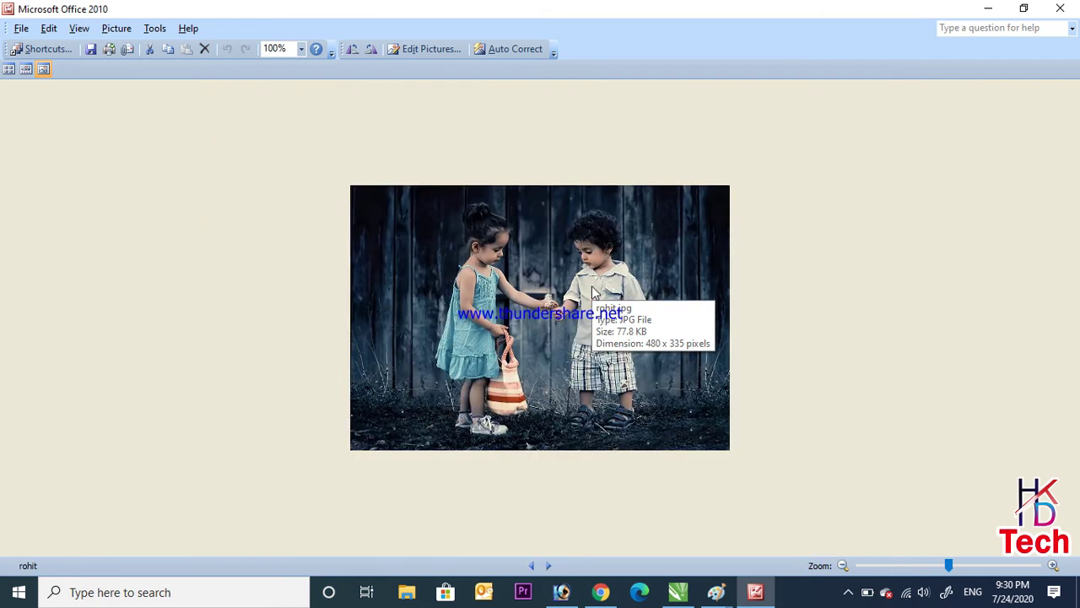
click(946, 565)
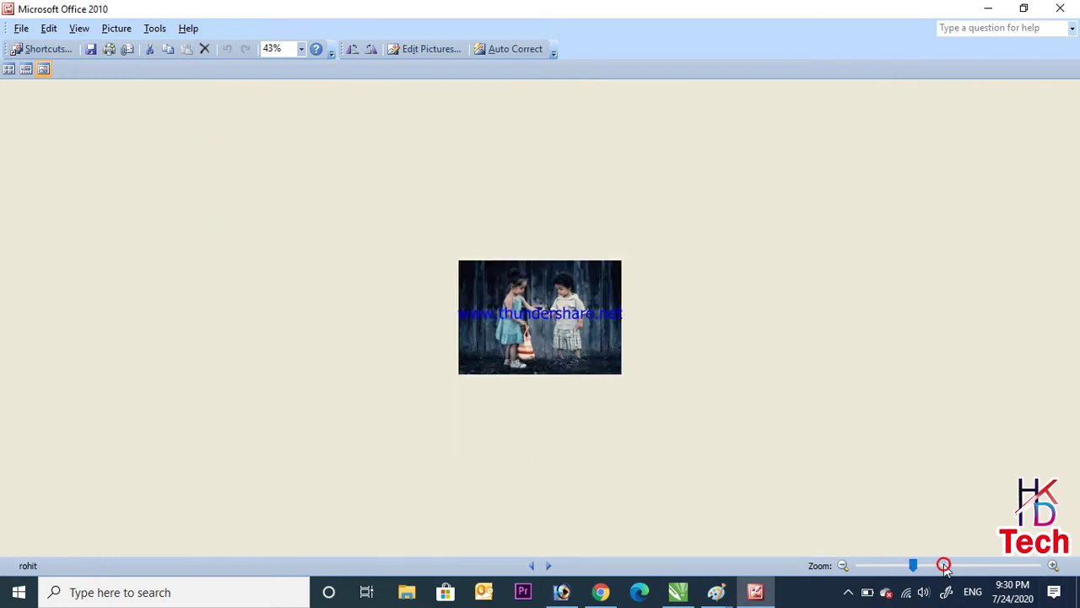
drag(915, 567, 963, 563)
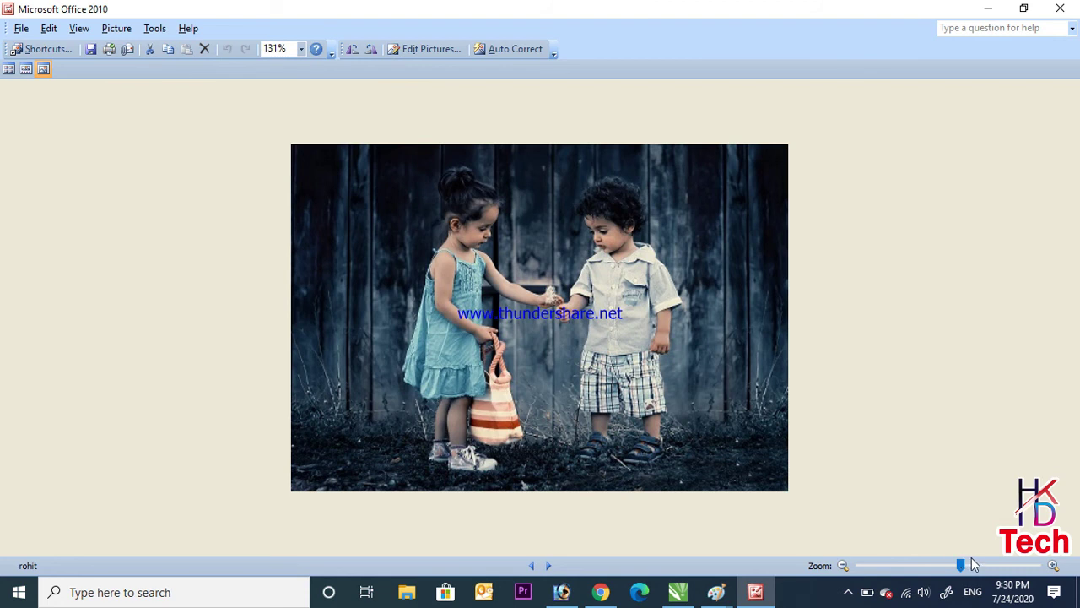
click(1060, 9)
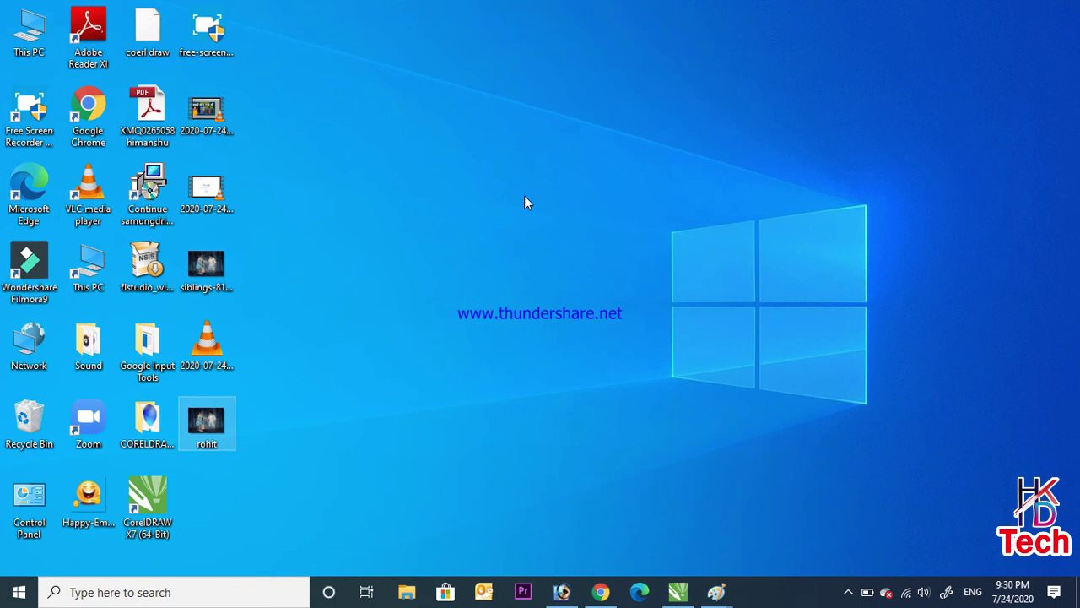